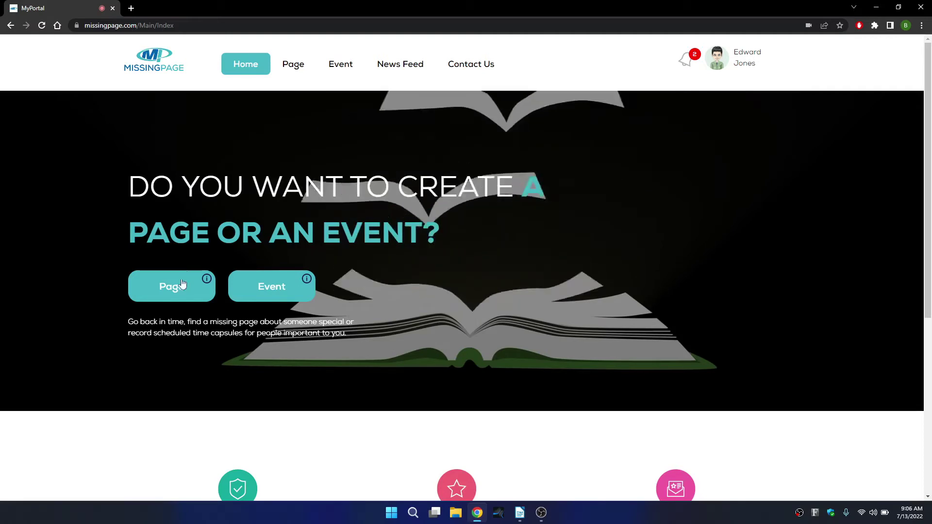
Start a new page named "Important Data", enter the recipient's name and email, and continue to the media stage
click(163, 294)
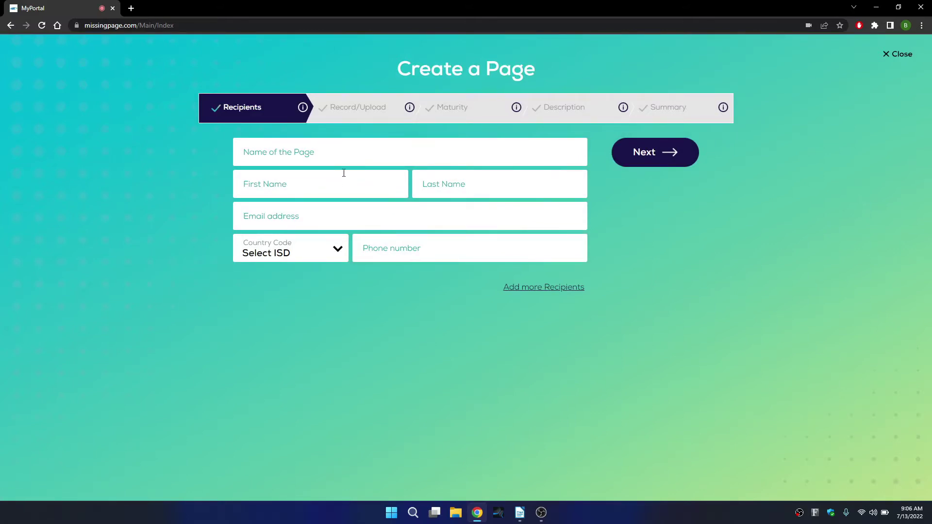
click(351, 151)
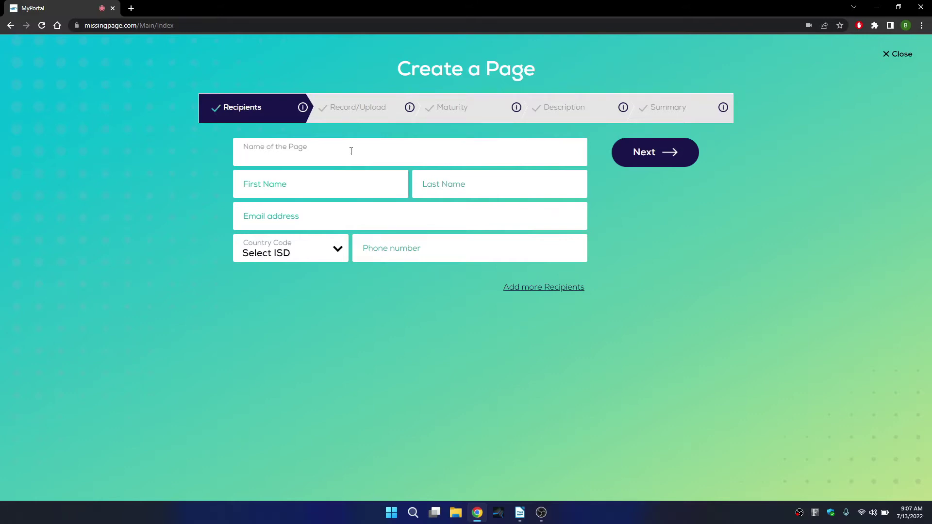
text(Important Data)
key(Tab)
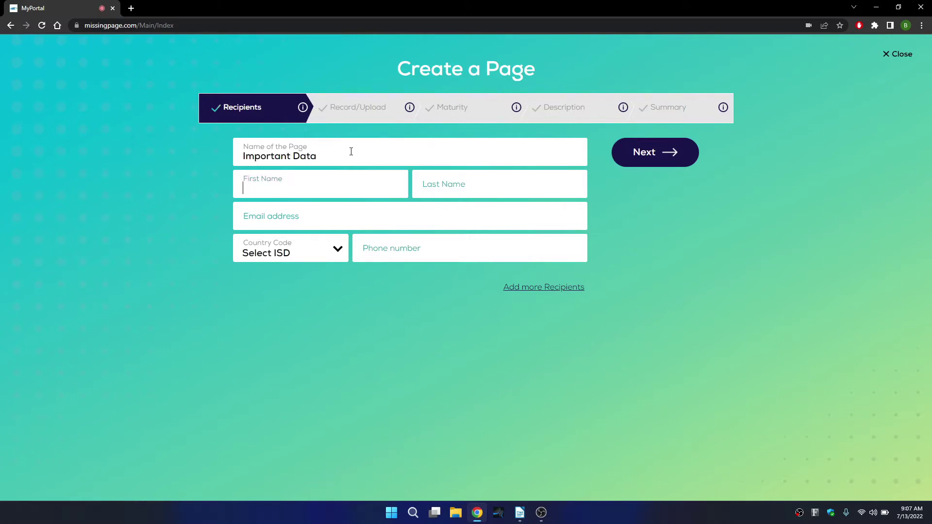
key(Down)
key(Return)
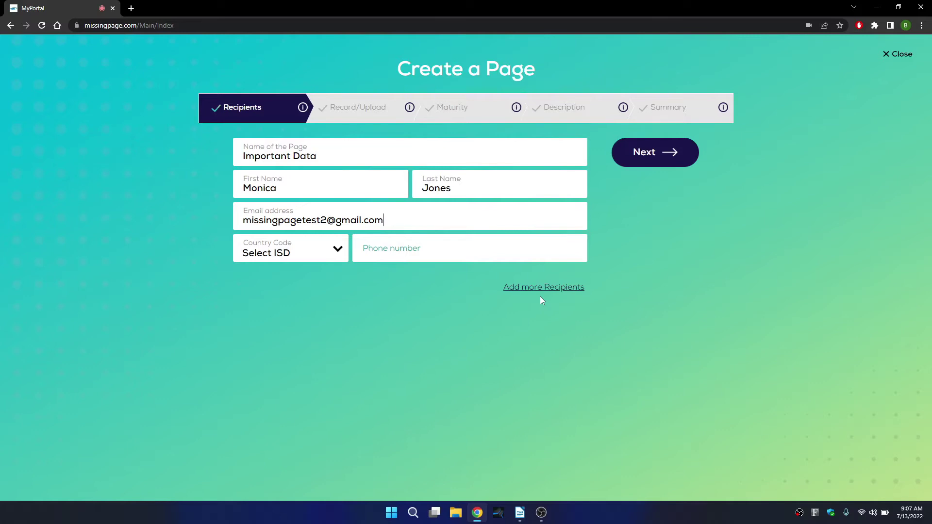
click(632, 159)
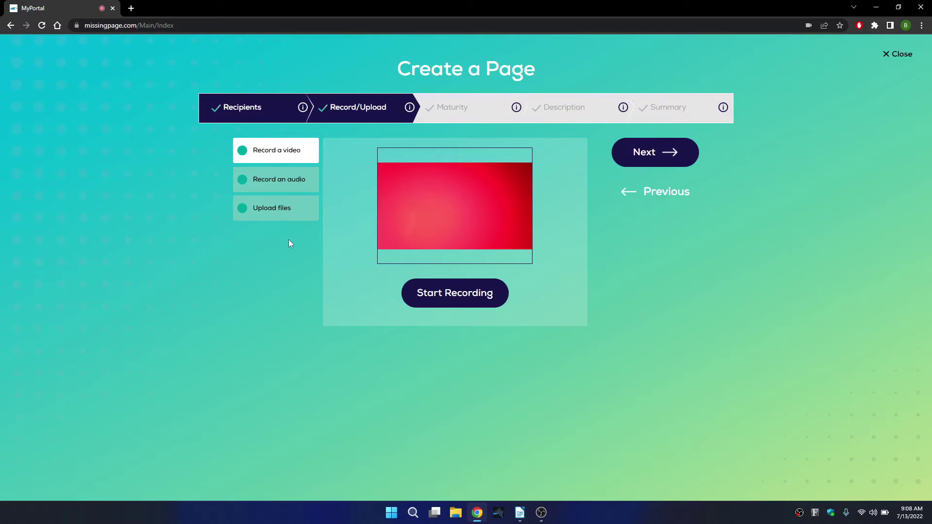
Upload the file User Credentials.pdf from the Desktop to the page
click(246, 209)
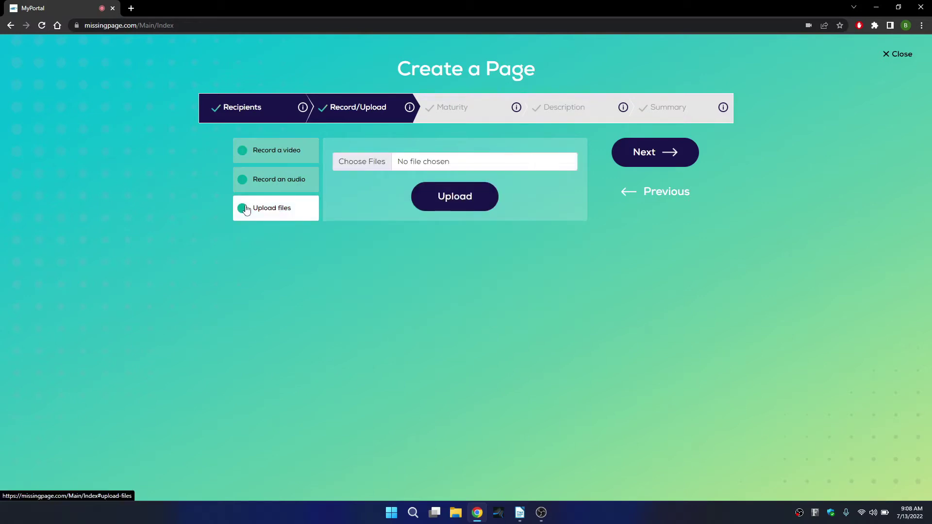
click(359, 168)
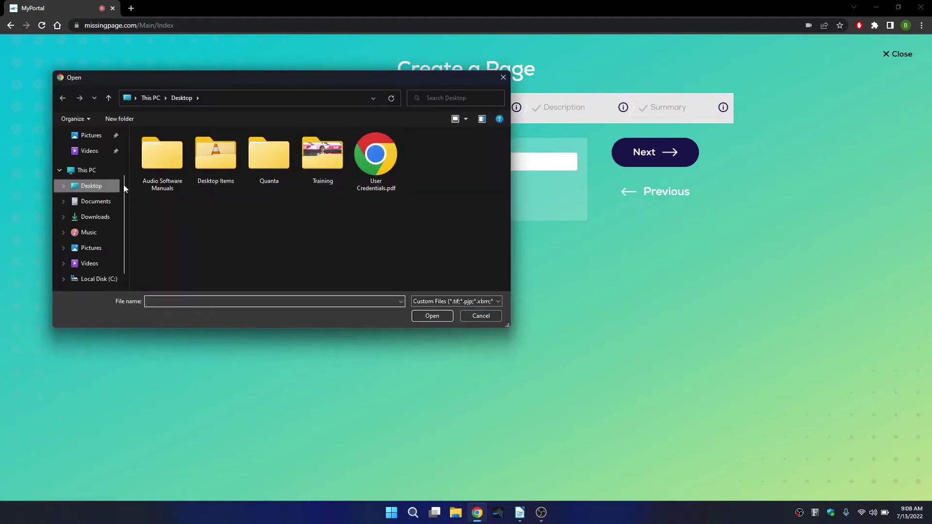
click(374, 162)
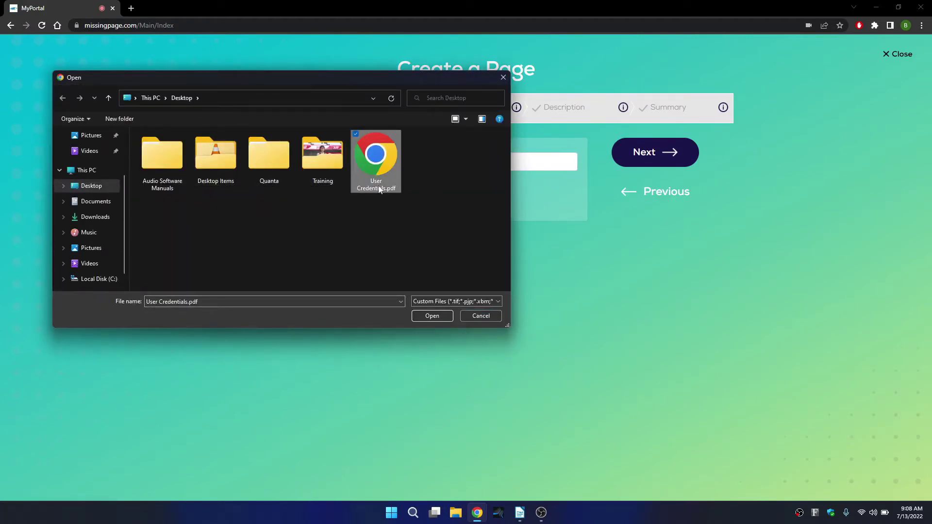
click(430, 316)
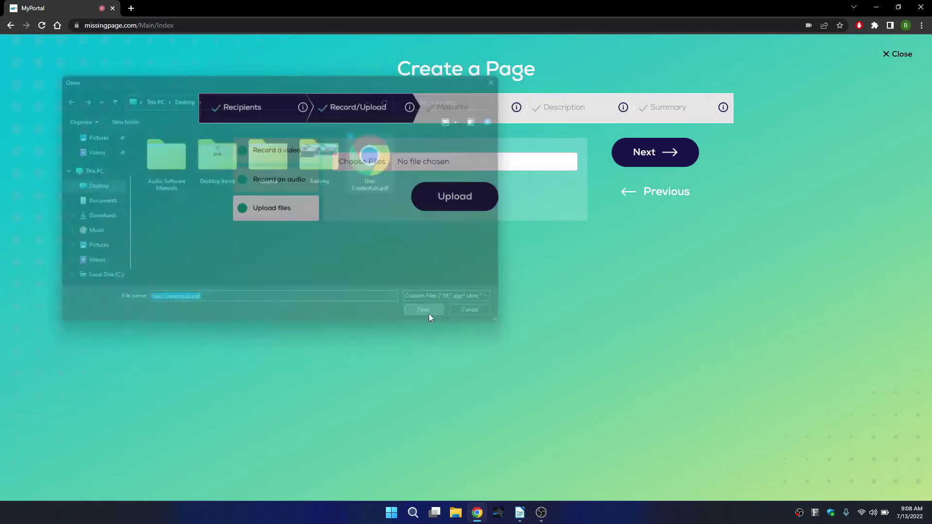
click(459, 199)
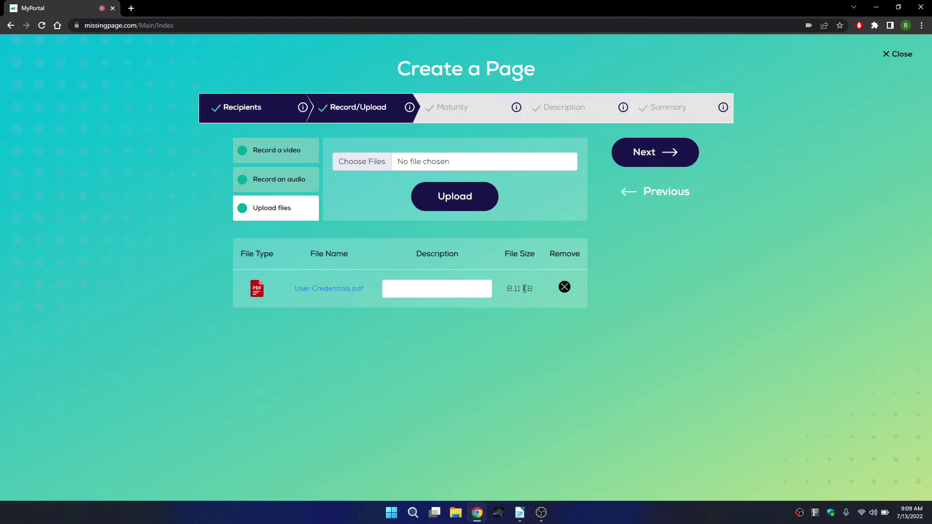
Describe the uploaded PDF as "Financial Data" and continue to the maturity stage
click(446, 289)
text(Financial Data)
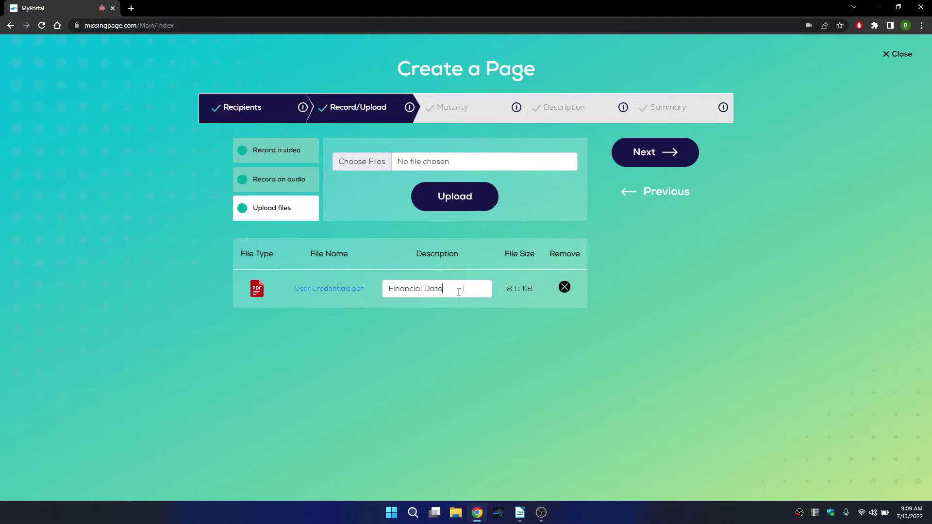
click(640, 155)
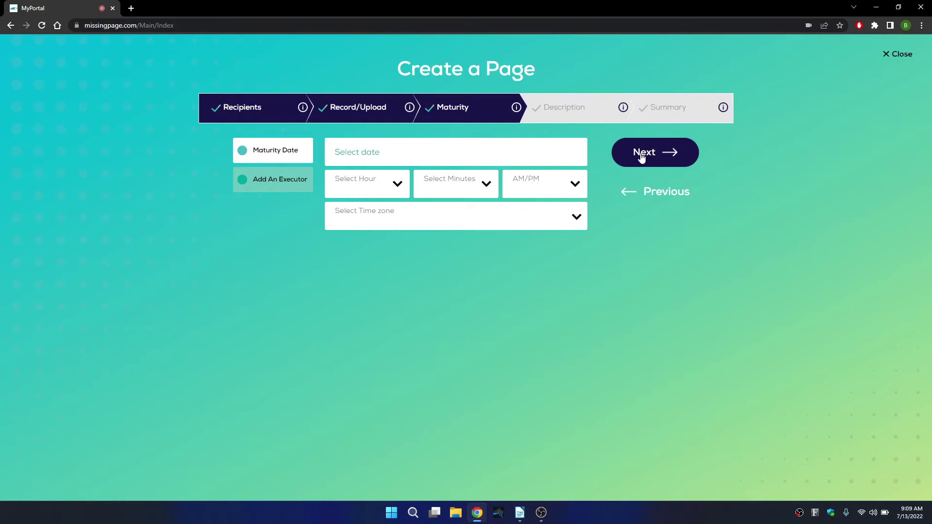
Look at the executor option, then return to the maturity date option and set the date to 07/13/2022
click(282, 184)
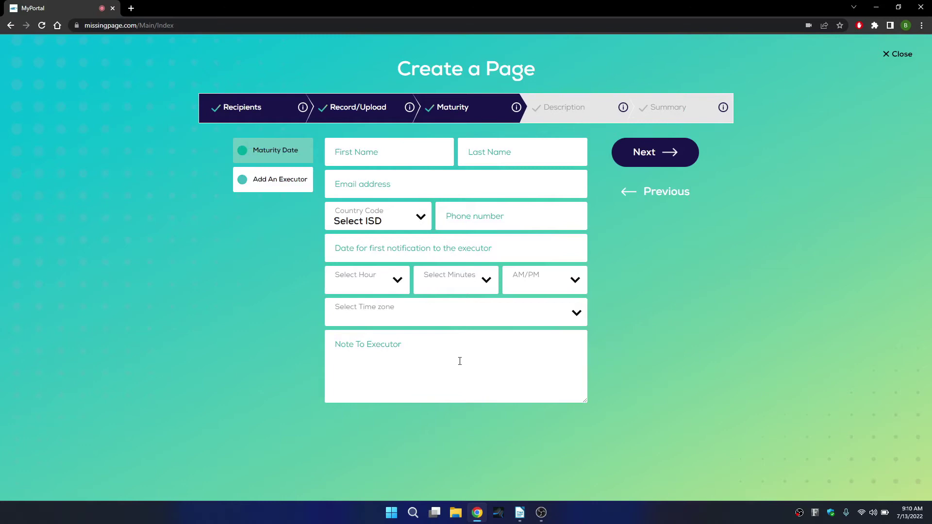
click(280, 153)
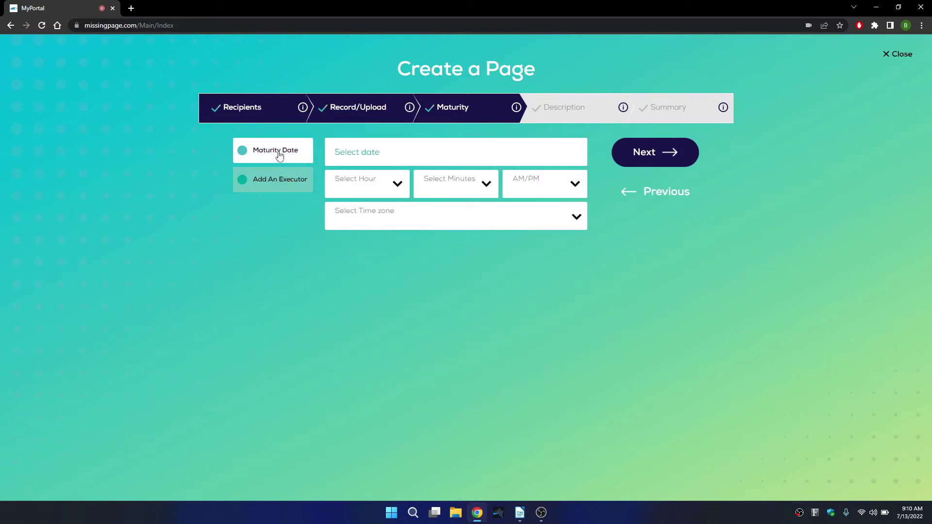
click(381, 151)
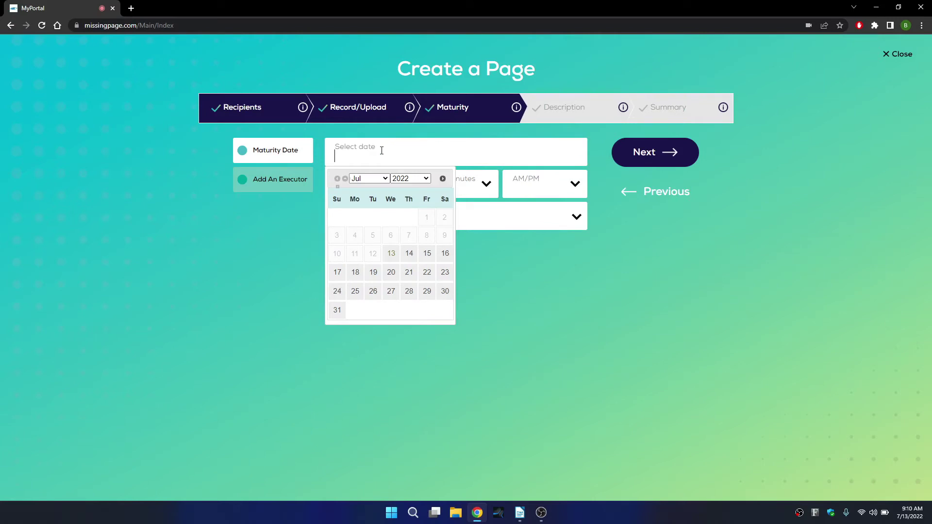
click(391, 262)
Set the page's maturity time to 10:30 PM
click(396, 184)
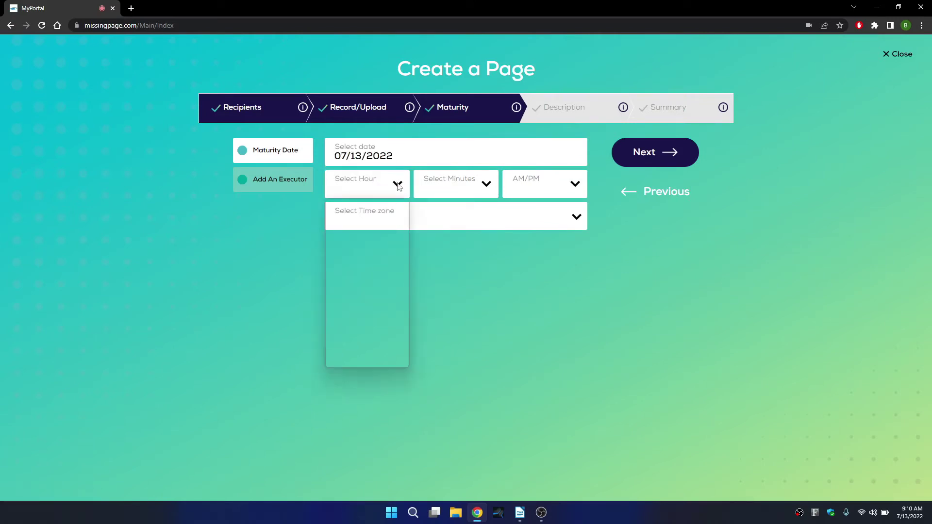
click(358, 334)
click(466, 185)
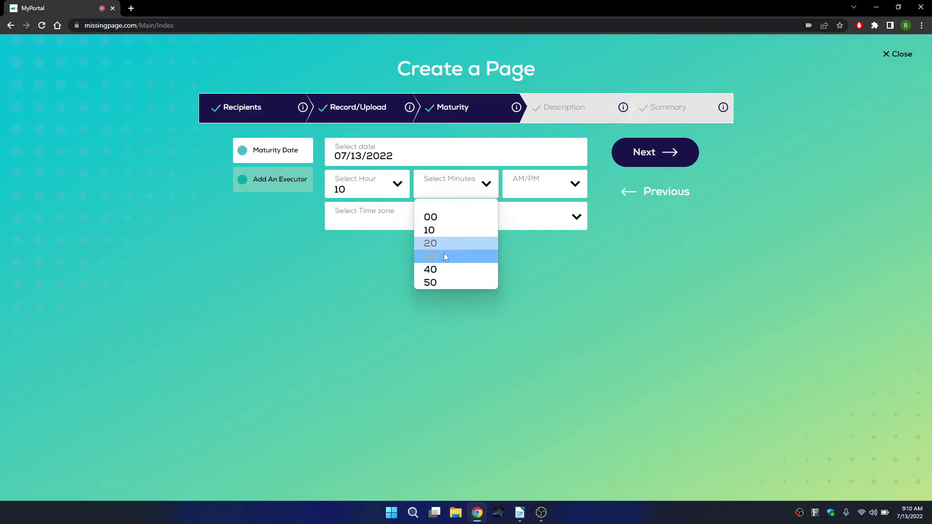
click(443, 255)
click(531, 191)
click(529, 227)
Set the maturity time zone to (UTC-05:00) Eastern Time (US & Canada) and continue to the description stage
click(509, 224)
text(e)
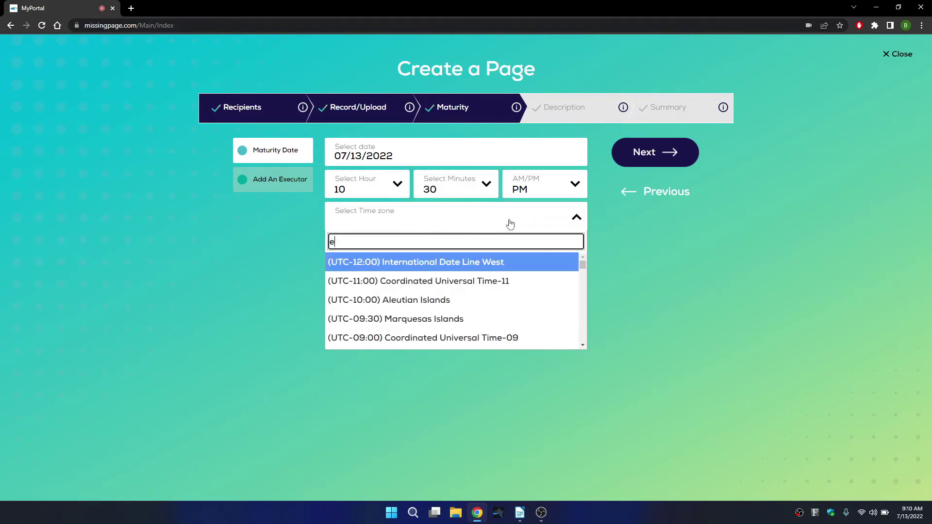
text(ast)
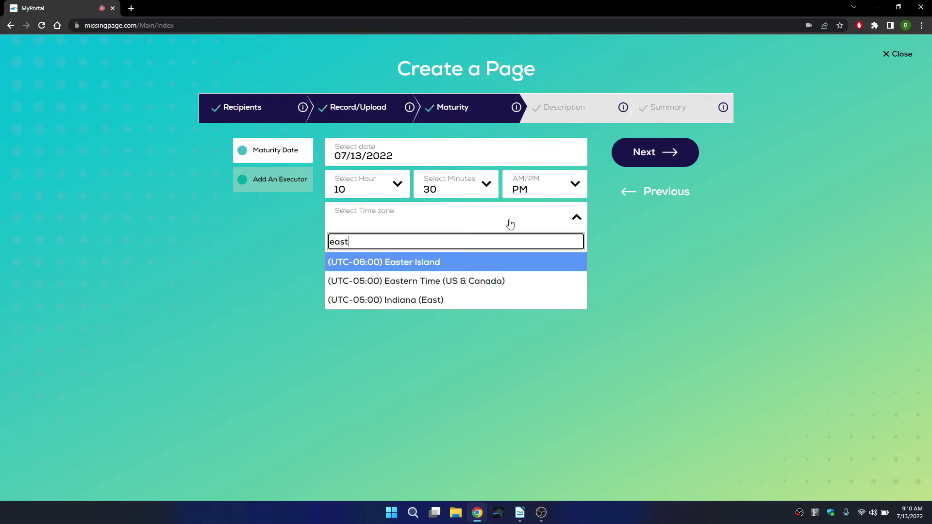
click(478, 281)
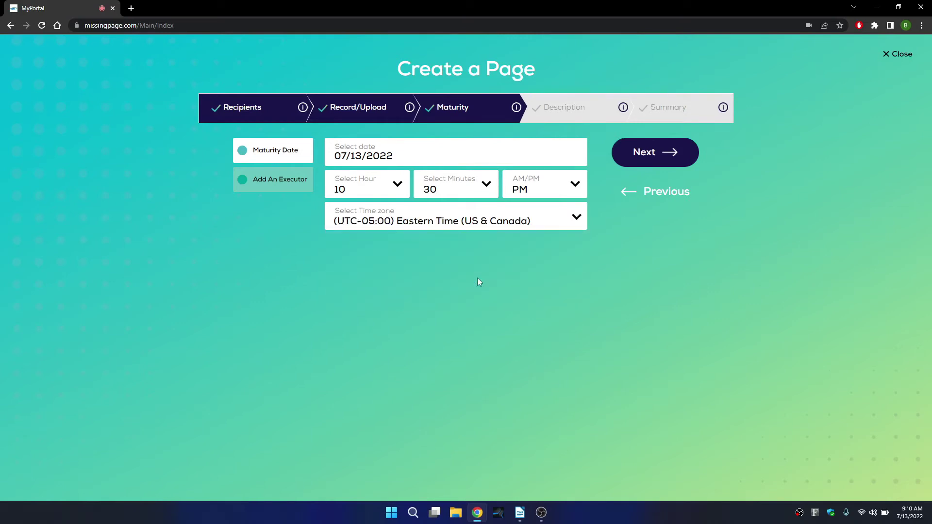
click(651, 154)
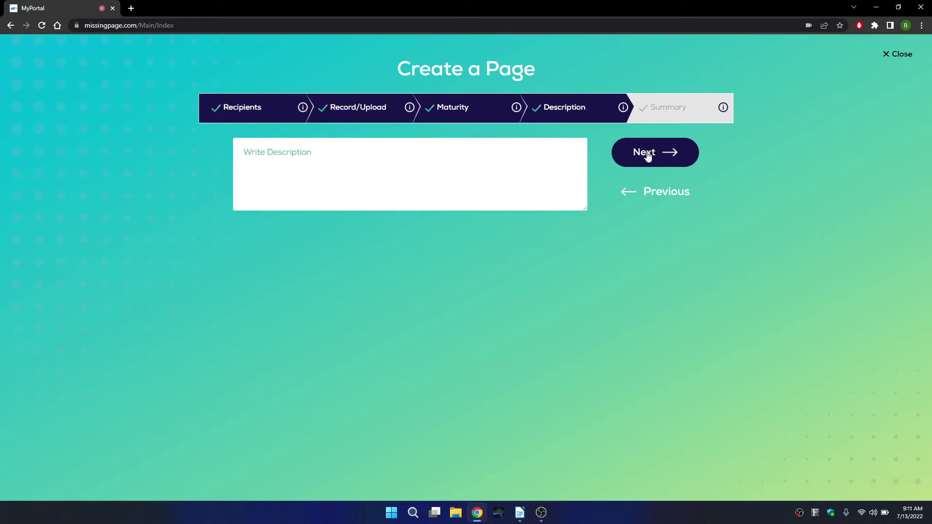
Write the page description "Your financial data and locker codes" and continue to the summary
click(316, 169)
text(Your financial data and locker codes)
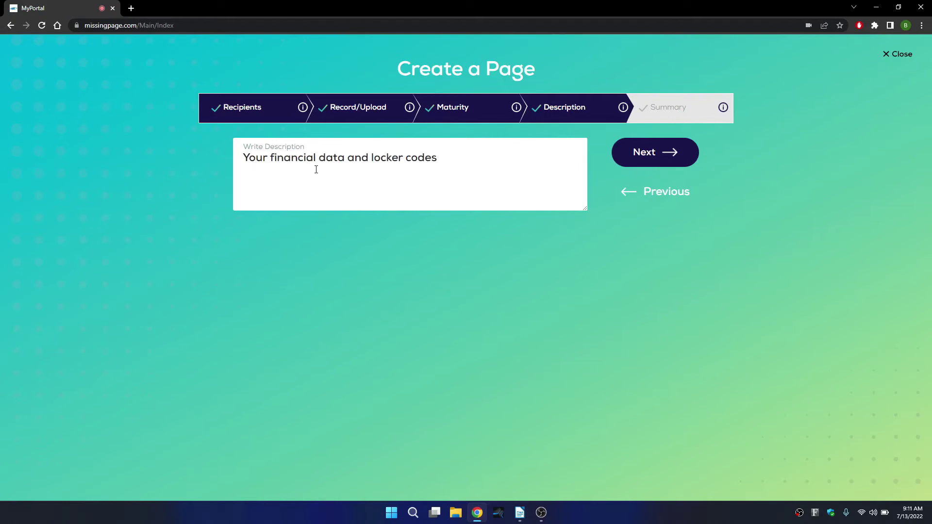
click(645, 152)
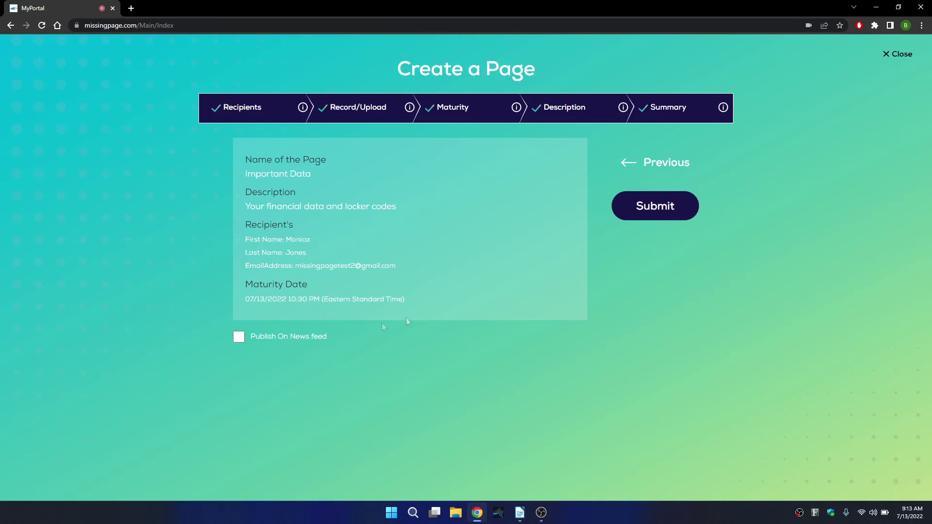
Submit the page without publishing it on the news feed, and open the account's My Pages list
click(652, 210)
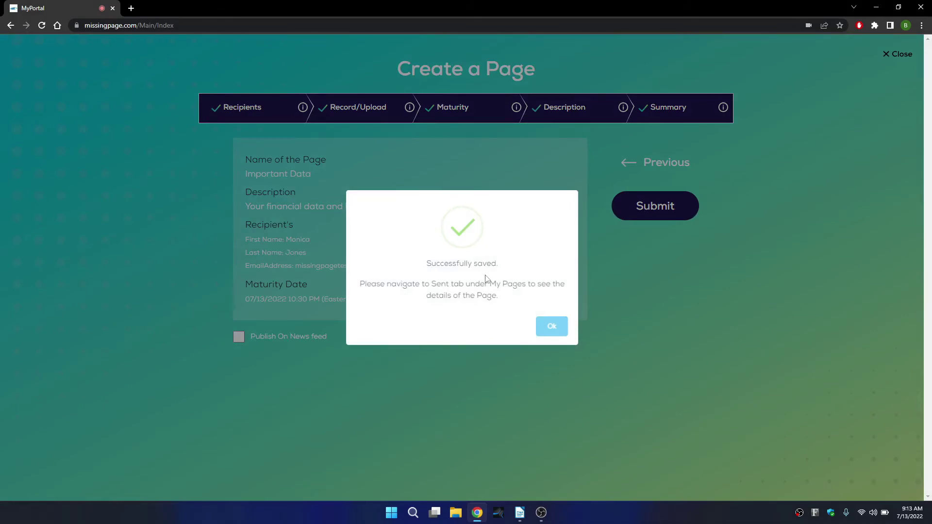
click(544, 331)
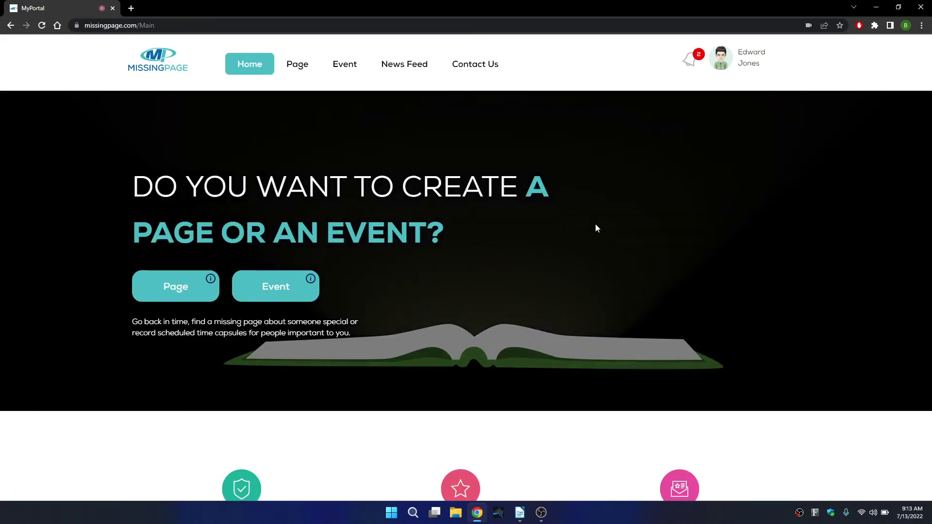
click(731, 63)
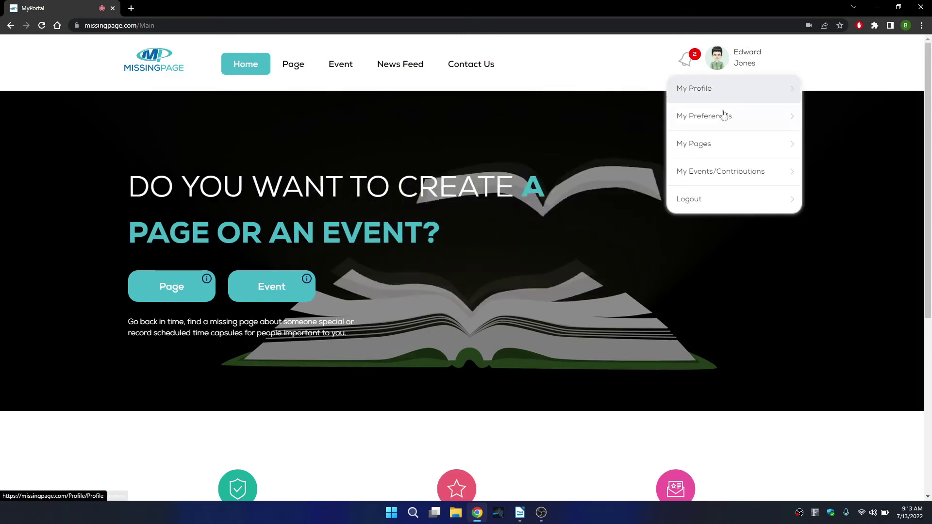
click(705, 149)
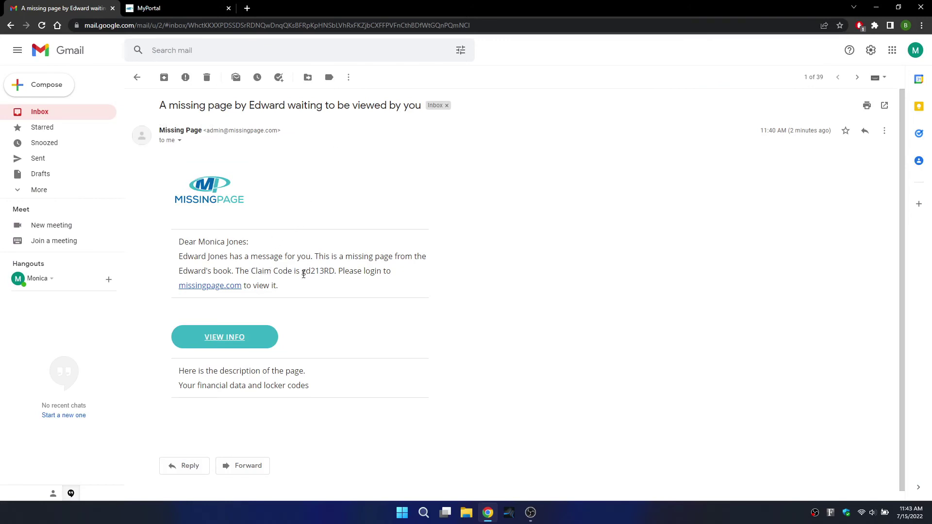
In the recipient's Gmail, copy the claim code from the Missing Page message
drag(303, 274, 334, 274)
right_click(335, 277)
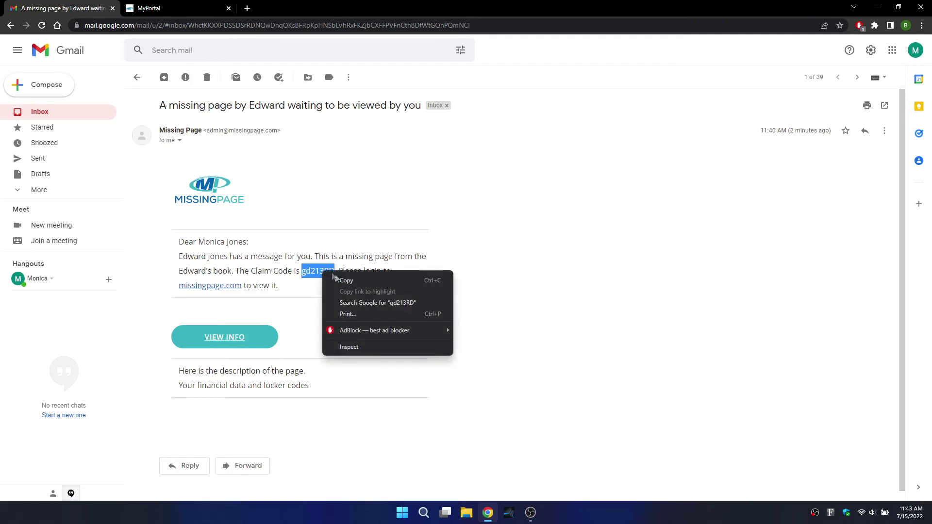
click(343, 281)
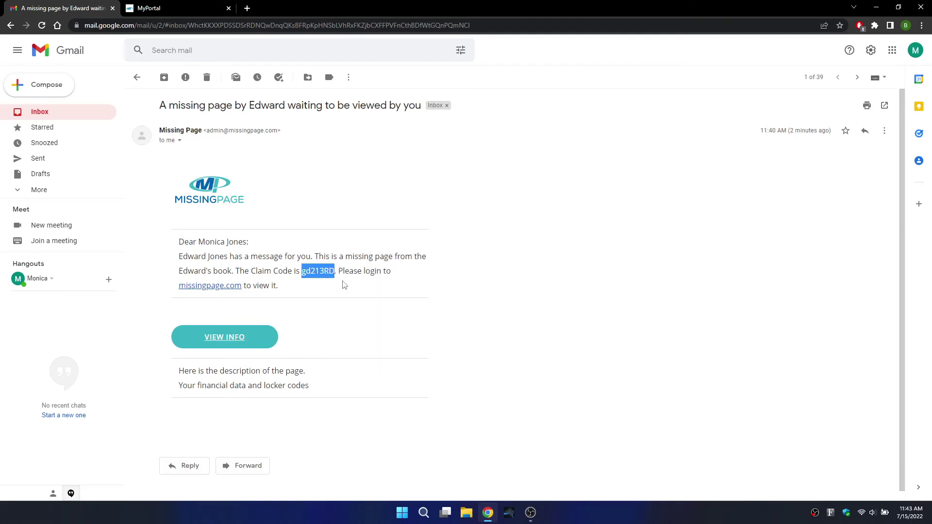
click(342, 285)
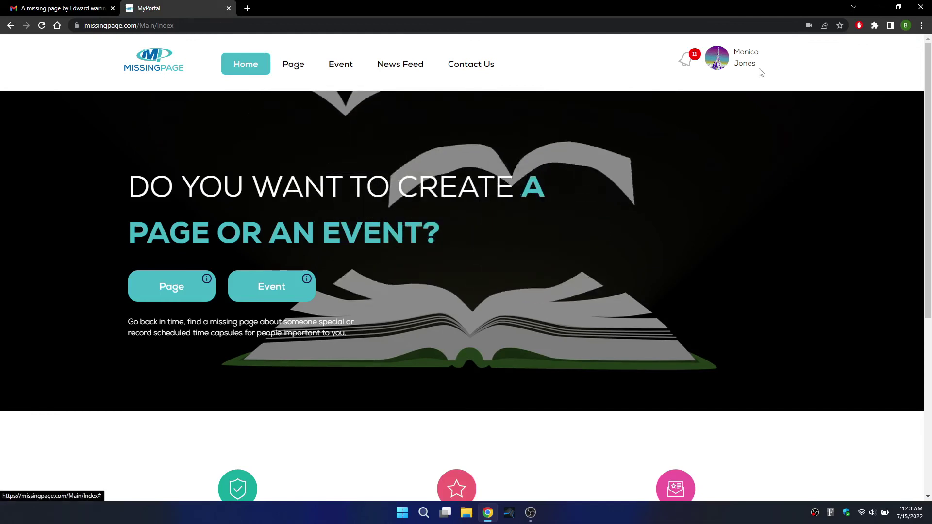
On the recipient's MissingPage account, claim the page by email by pasting the verification code and submitting it
click(293, 67)
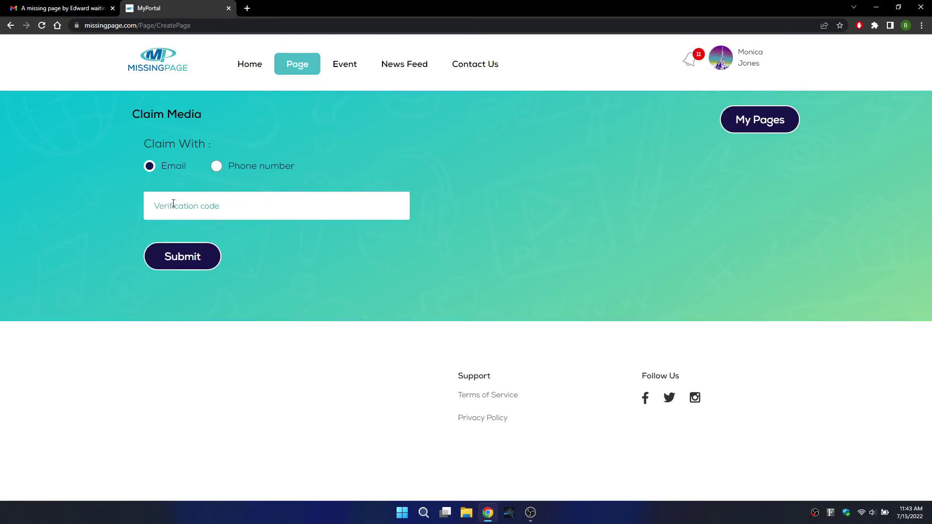
click(217, 167)
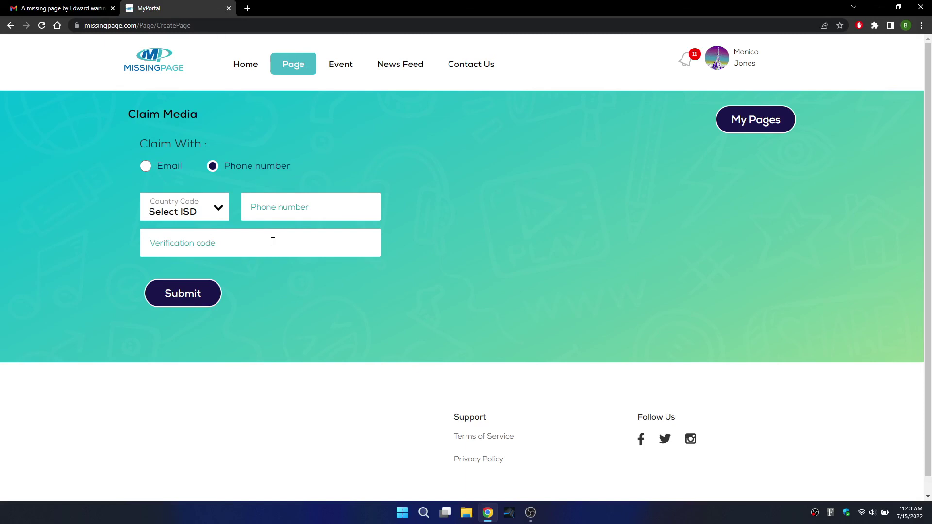
click(147, 167)
right_click(188, 208)
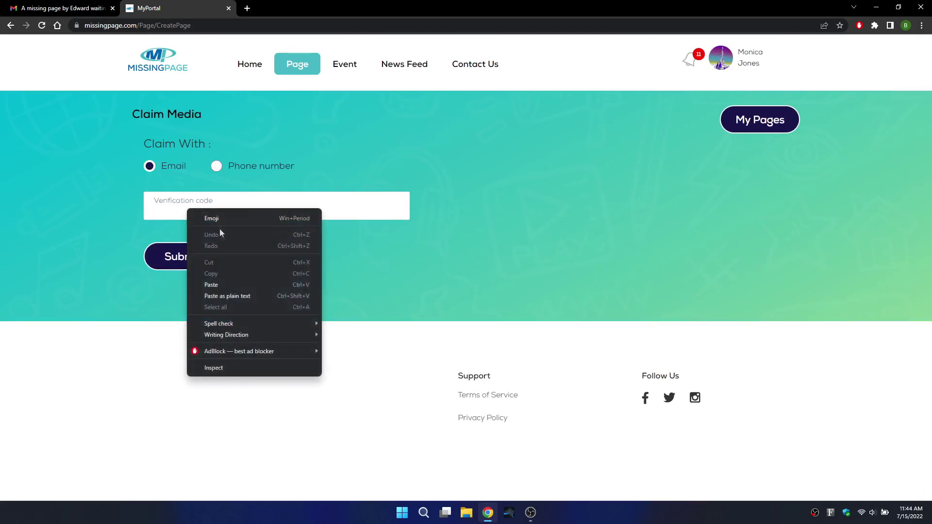
click(224, 285)
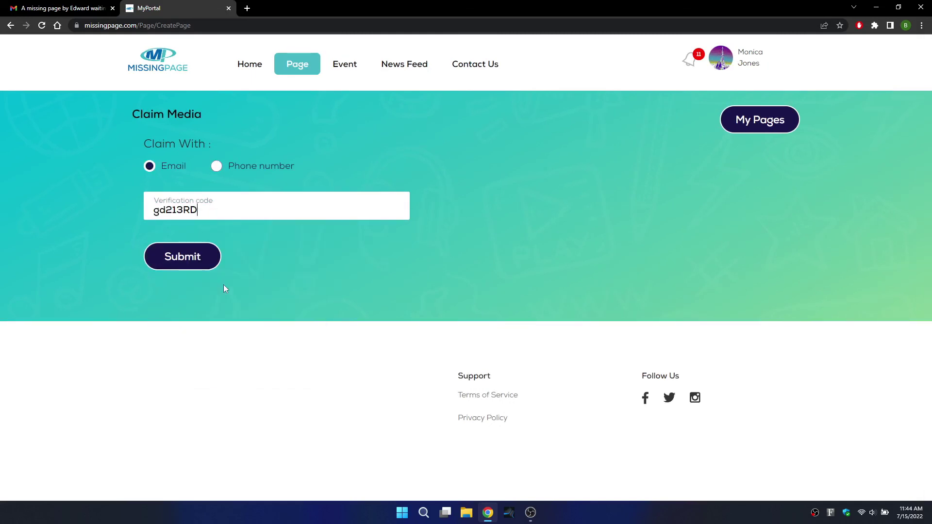
click(196, 263)
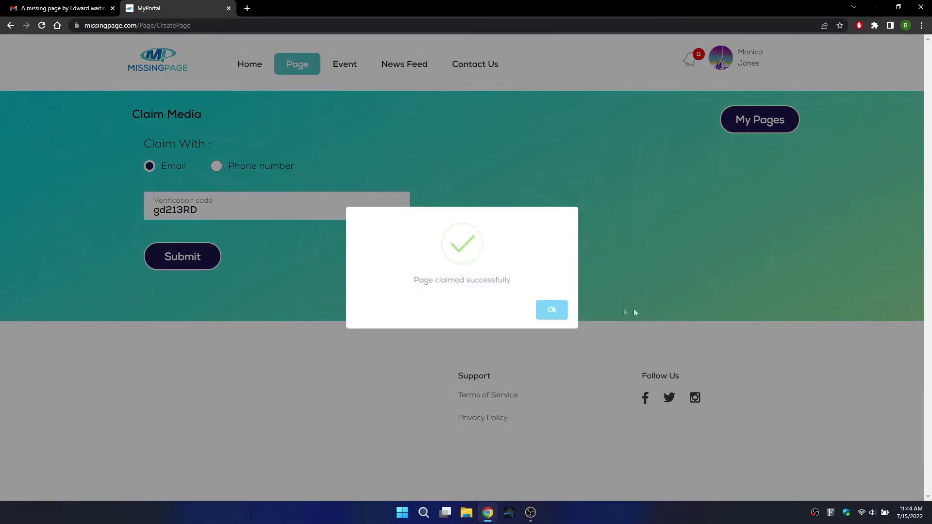
click(560, 315)
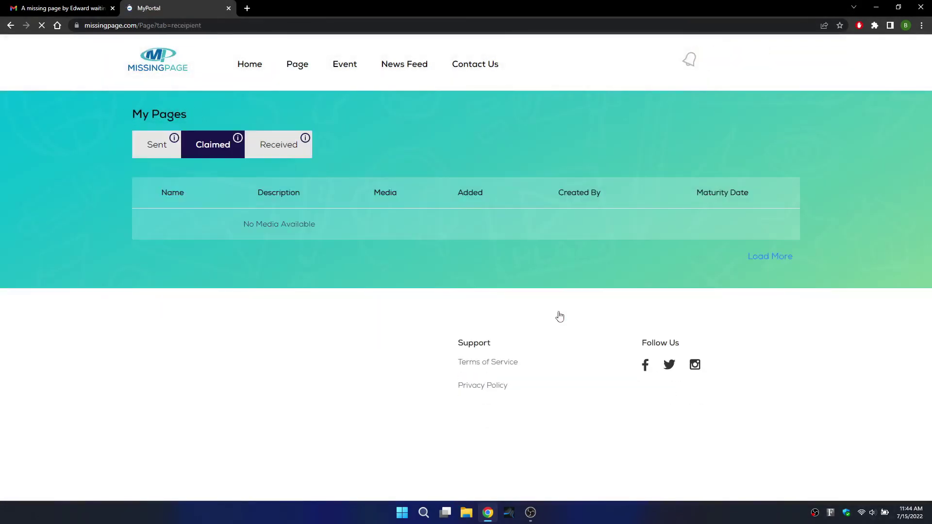